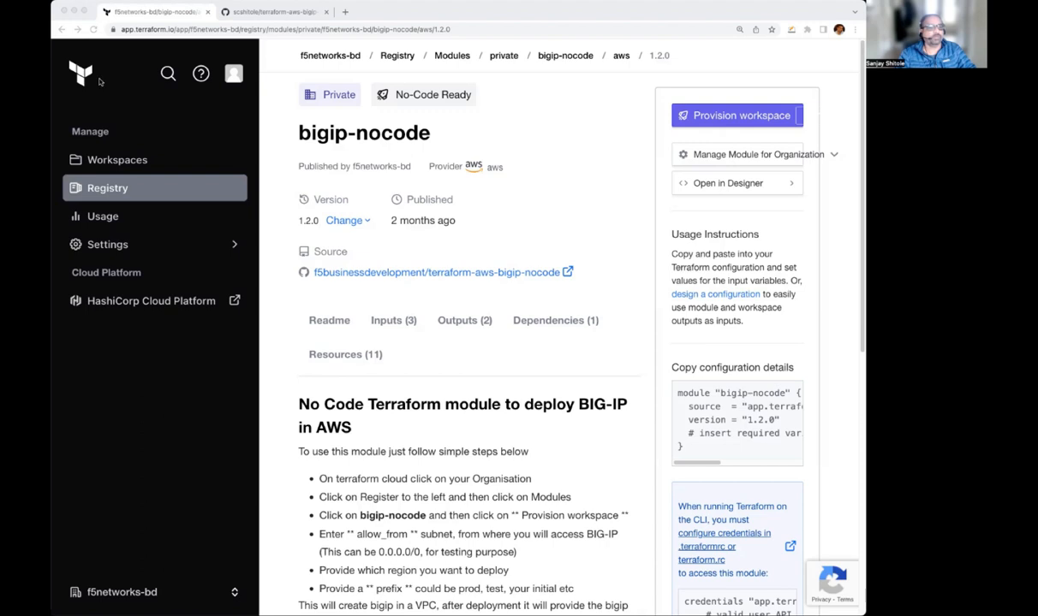
Open the bigip-nocode module from the organization's registry and start provisioning a workspace from it
left_click(129, 165)
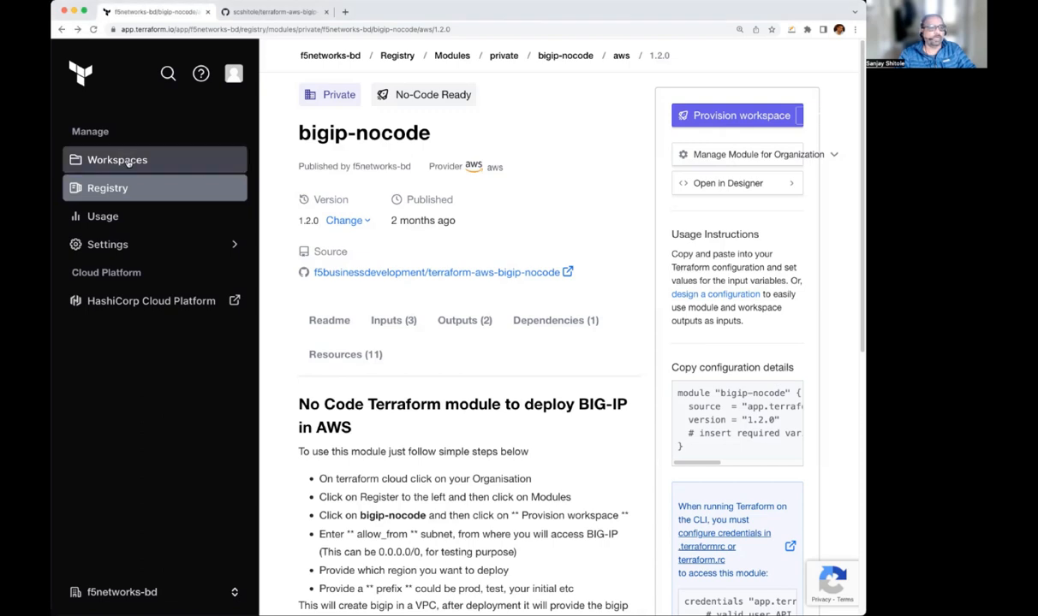
left_click(128, 165)
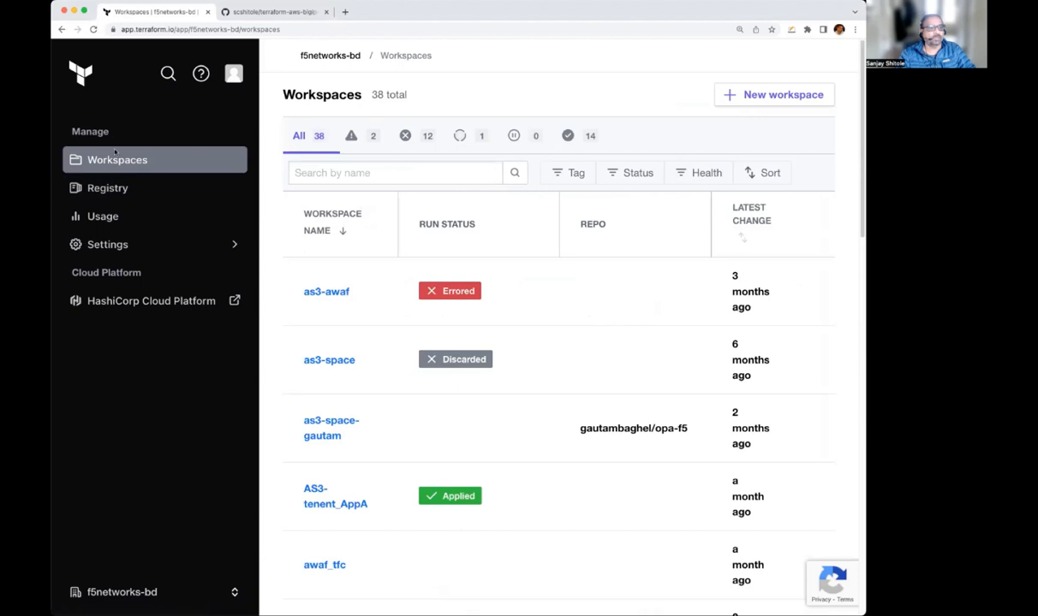
left_click(119, 195)
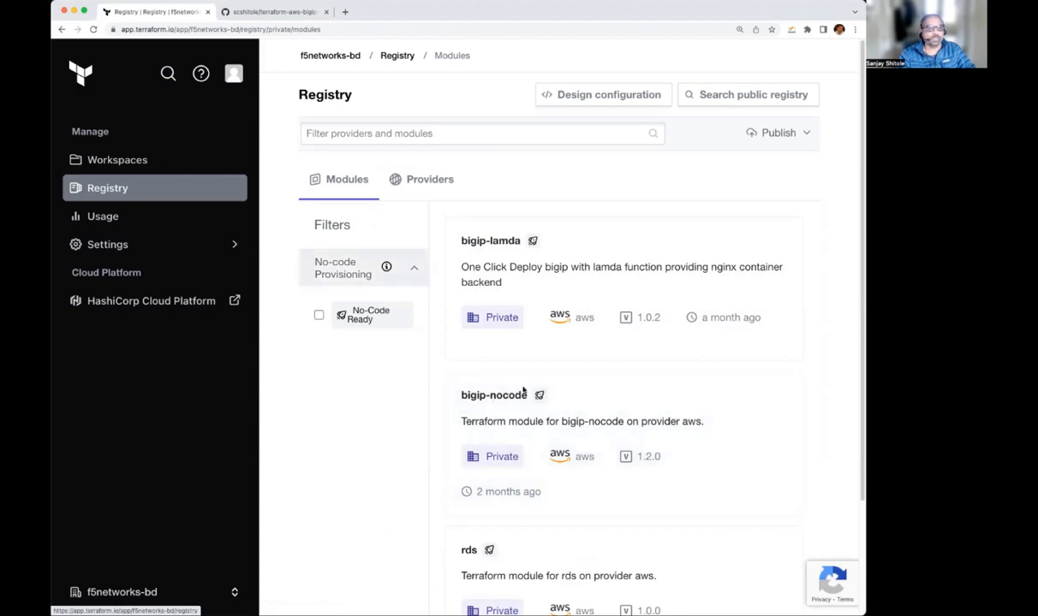
left_click(501, 407)
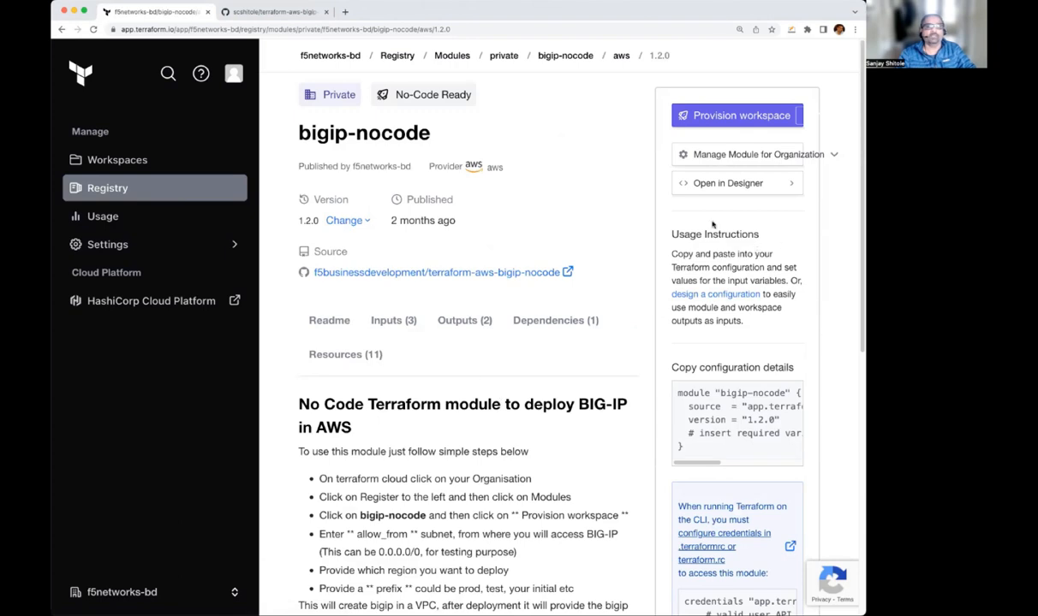
left_click(735, 120)
Set the module inputs allow_from to 0.0.0.0/0, region to us-west-2 and prefix to scs-02, and proceed to the workspace settings
left_click(478, 334)
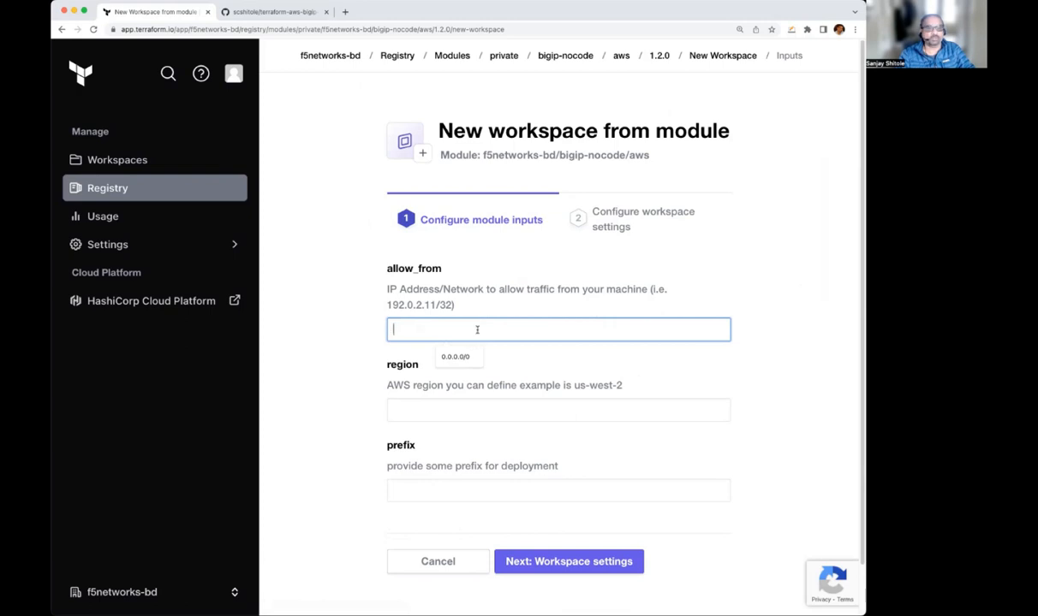
left_click(454, 356)
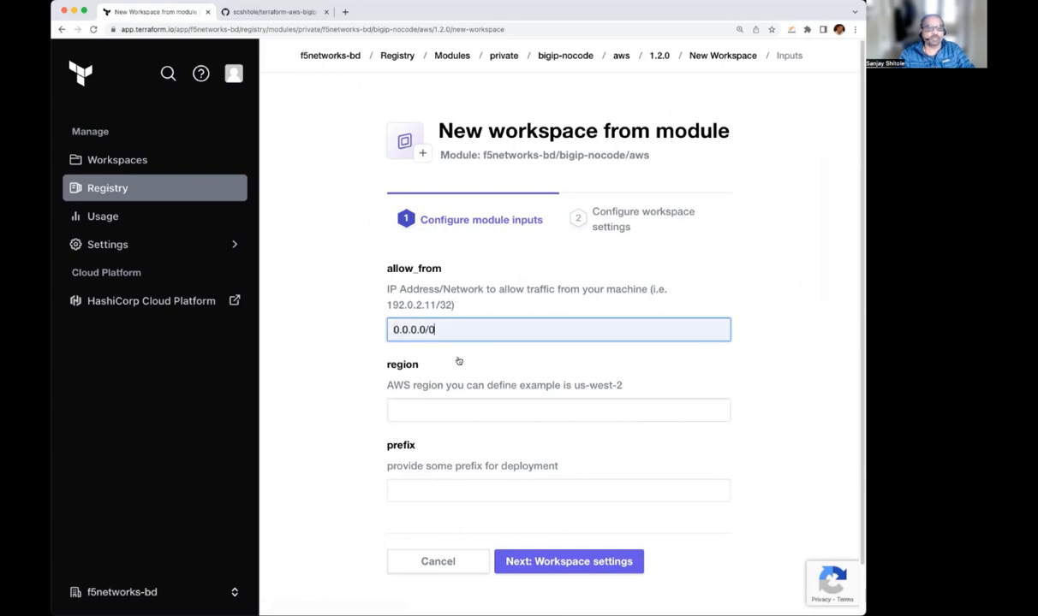
left_click(454, 408)
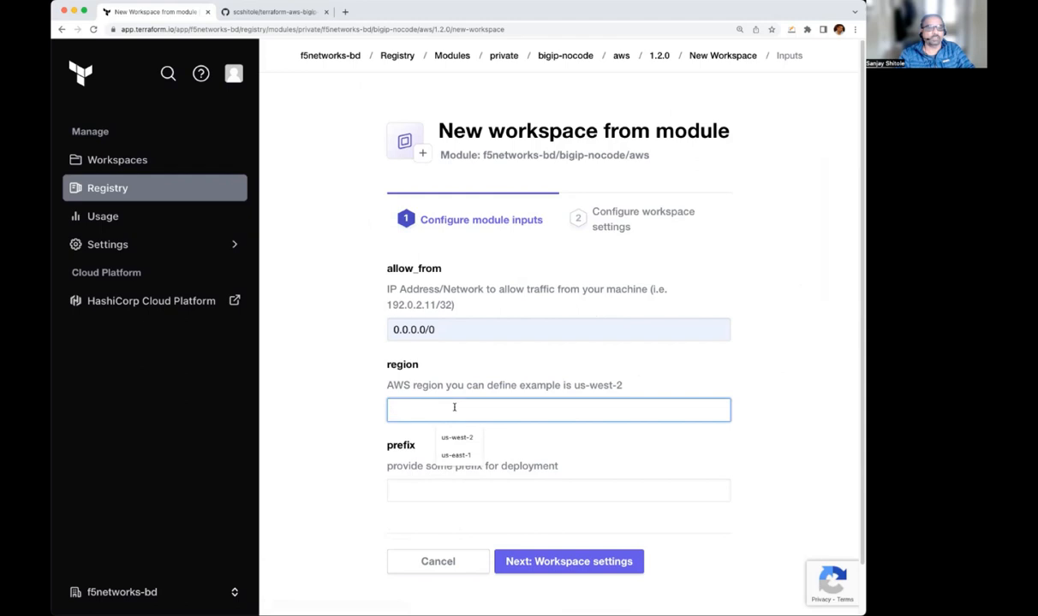
left_click(462, 442)
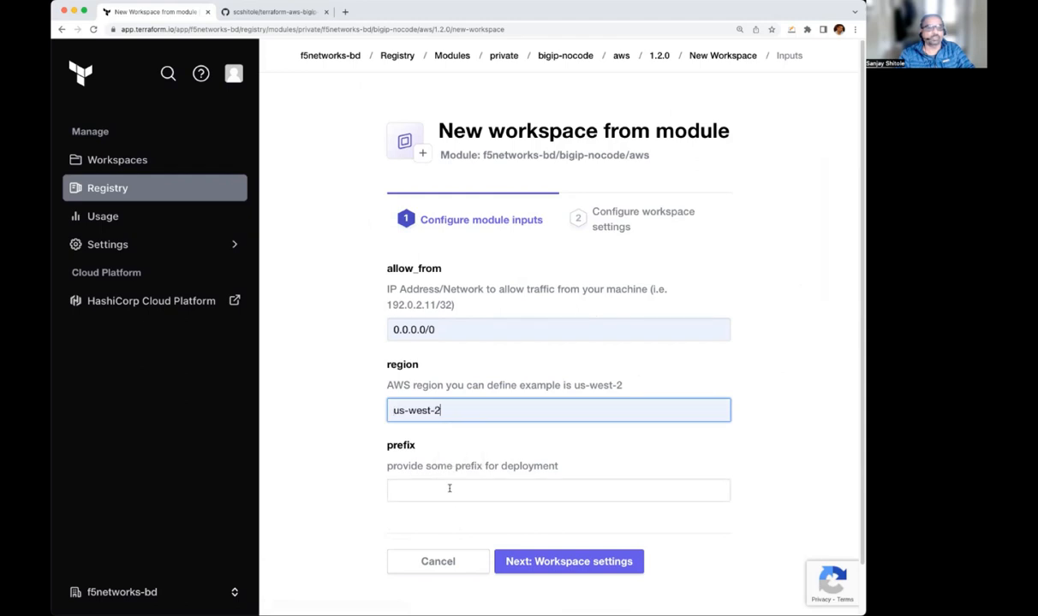
left_click(448, 488)
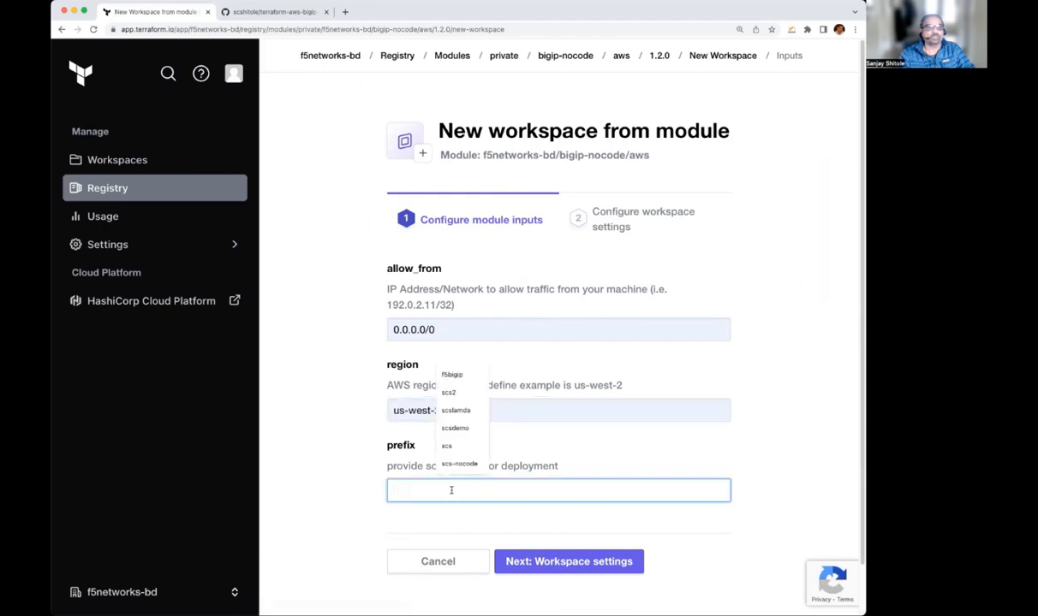
type("scs")
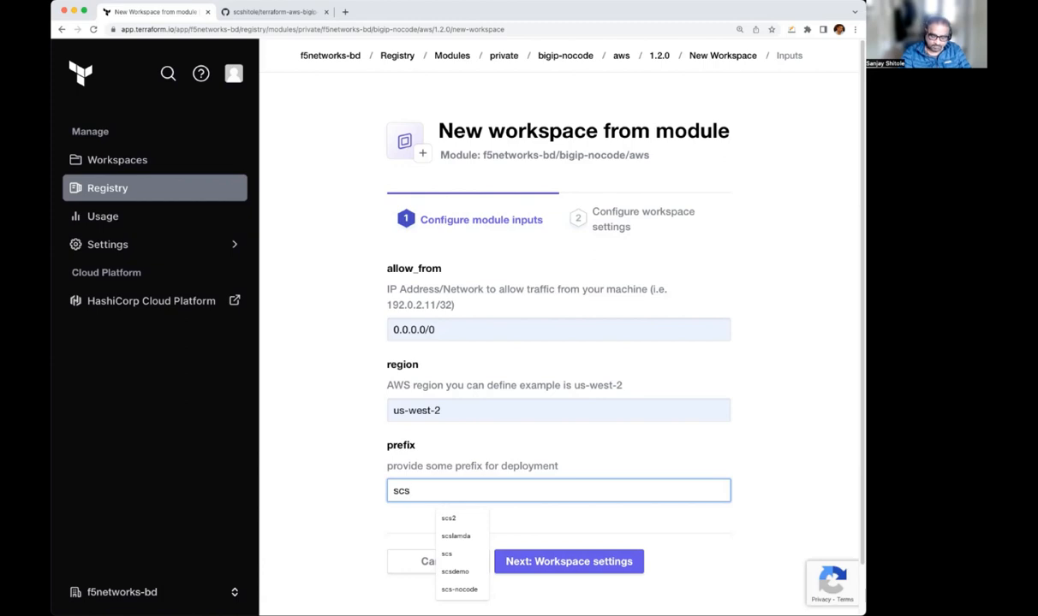
type("-")
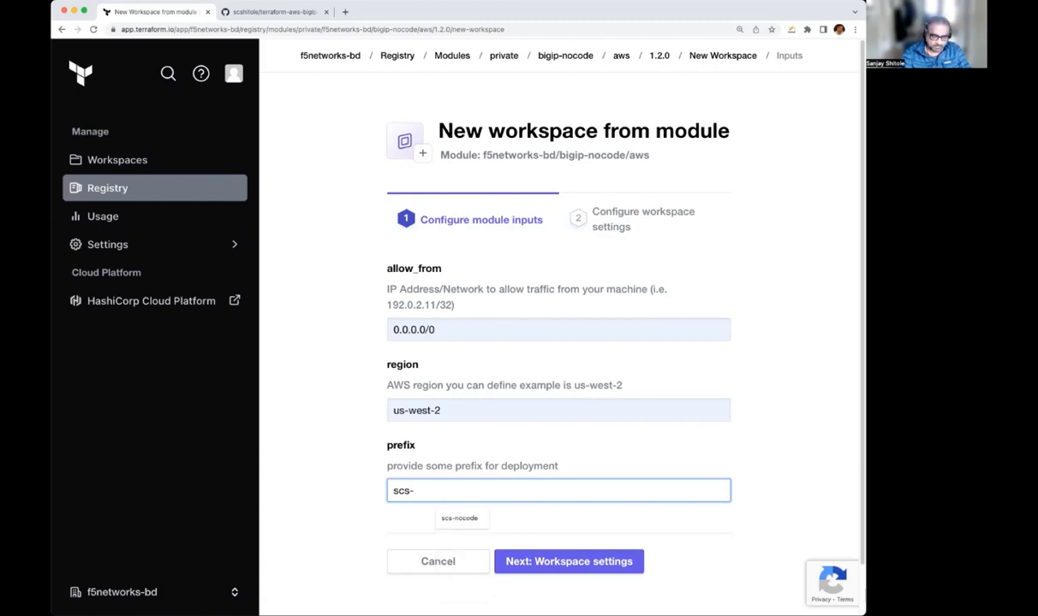
type("02")
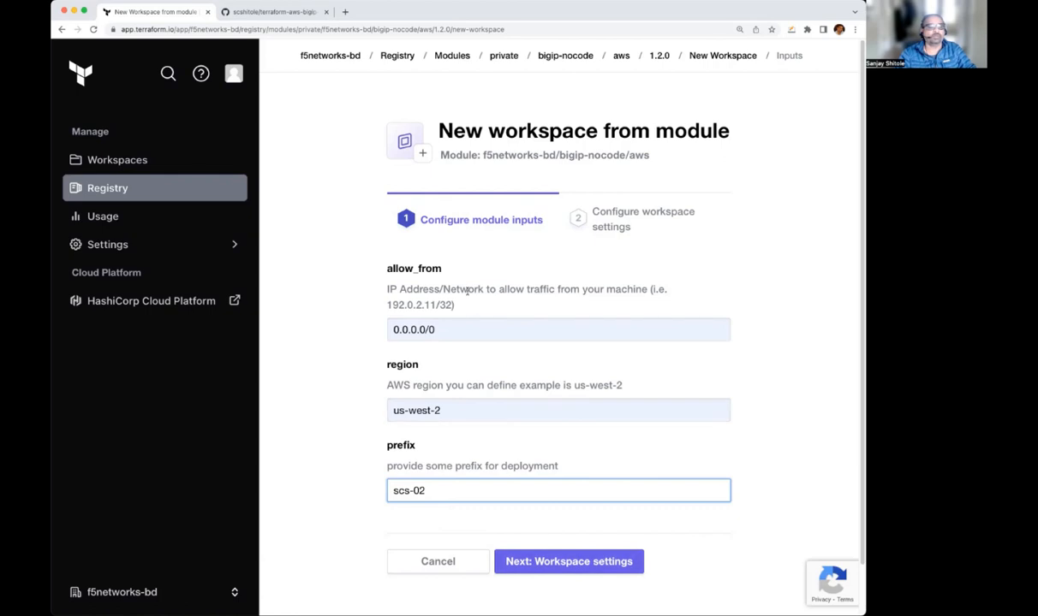
left_click(565, 562)
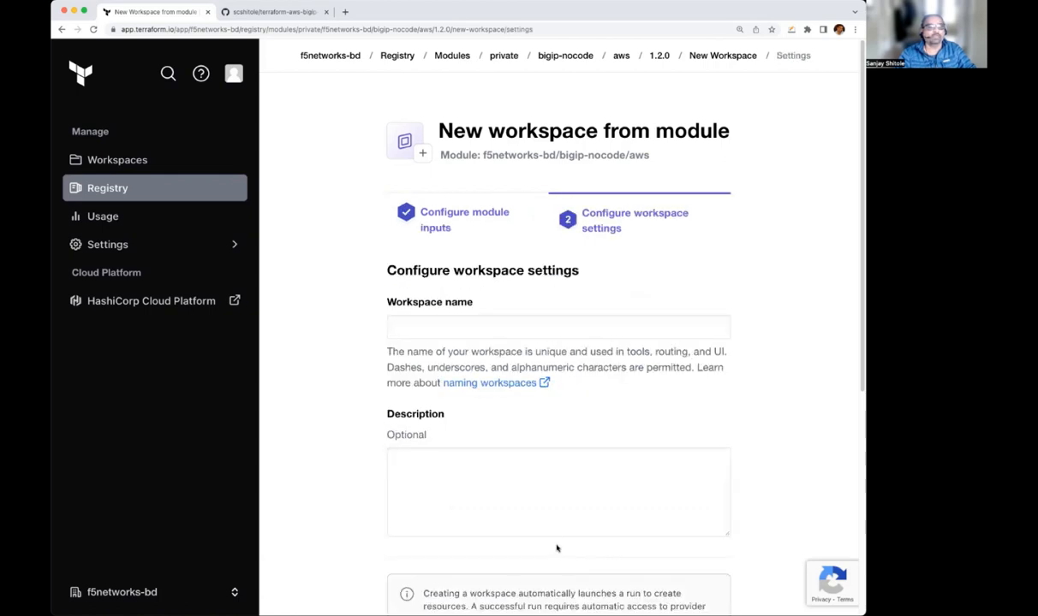
Name the workspace scs-02, leave the description empty, and create it with the Auto apply method
left_click(489, 330)
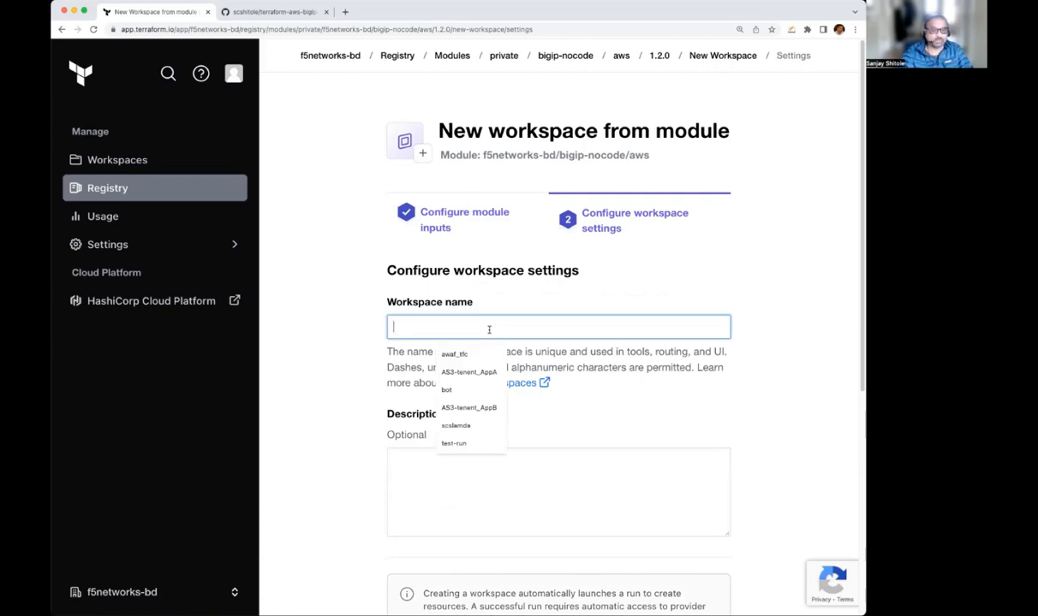
type("scs-02")
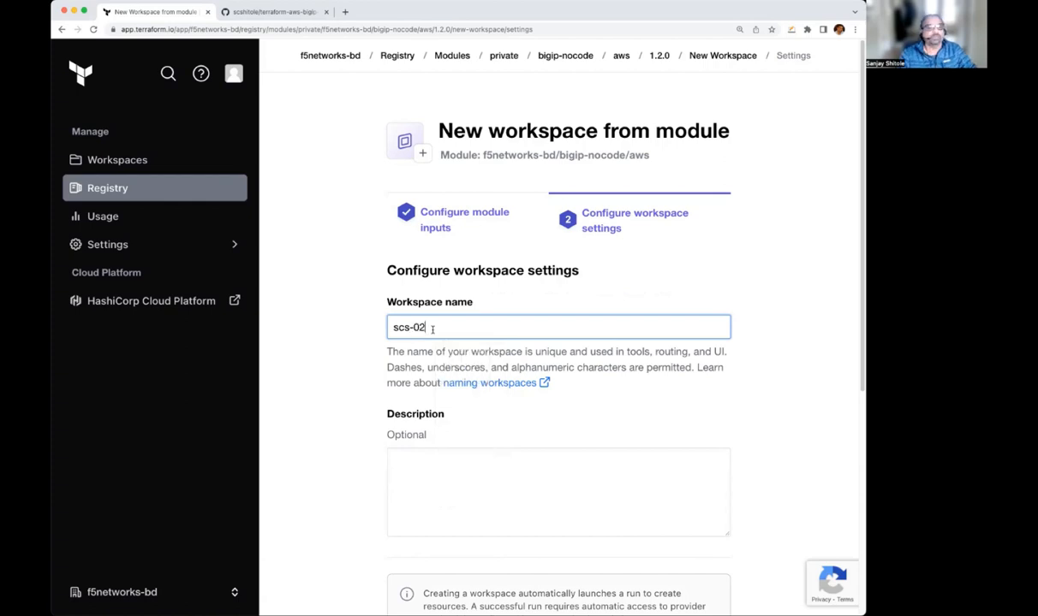
left_click(514, 479)
scroll(516, 481, "down", 2)
scroll(515, 481, "down", 3)
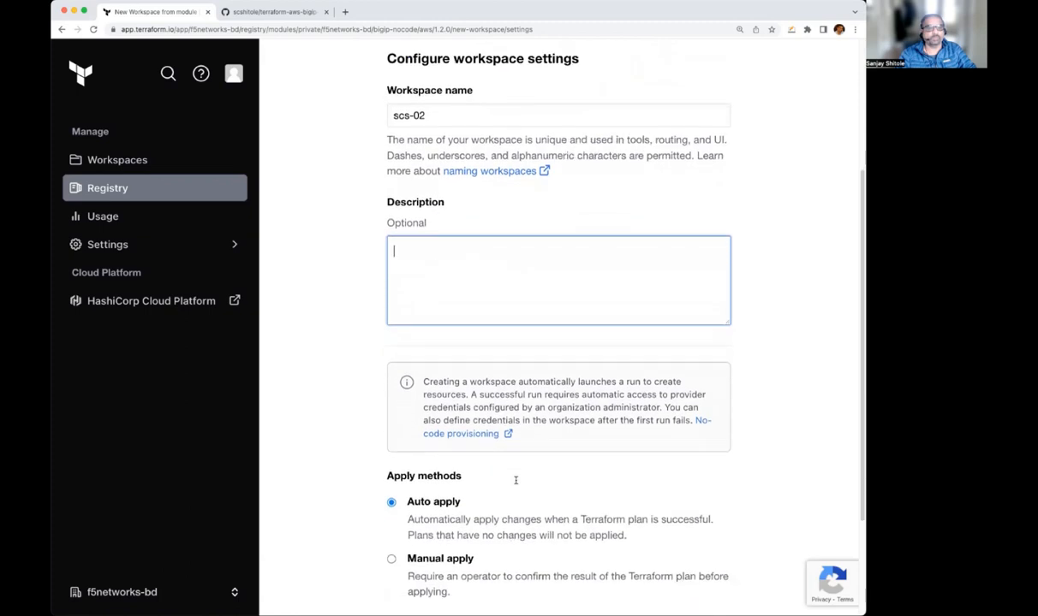
scroll(515, 481, "down", 4)
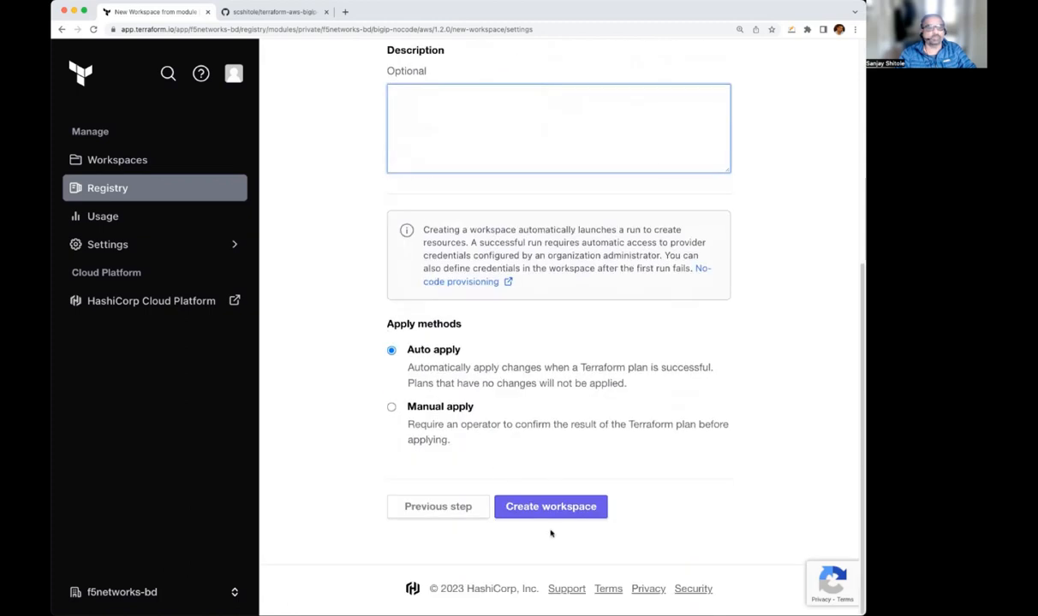
left_click(524, 498)
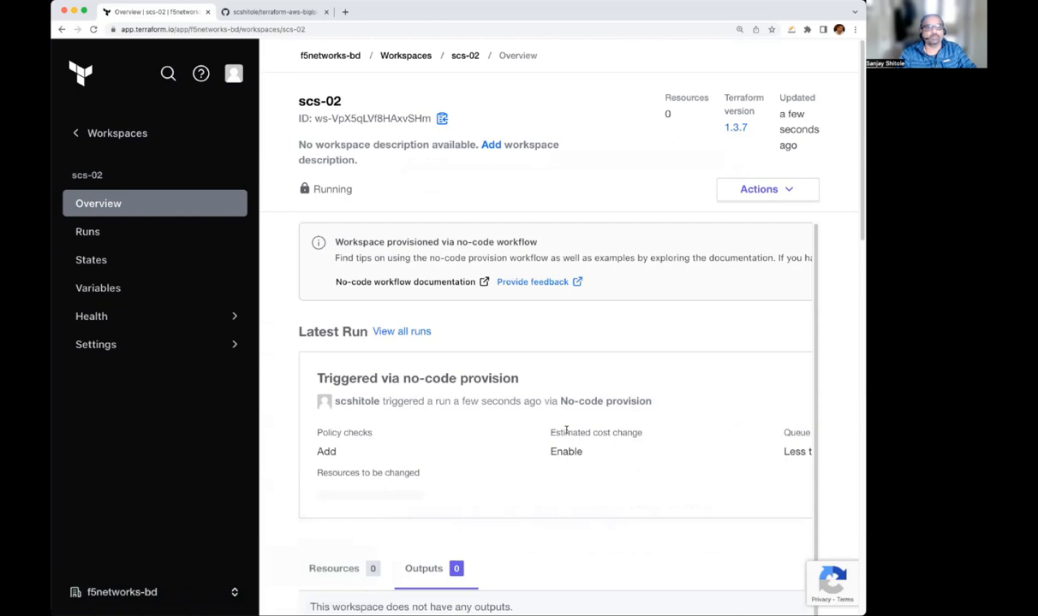
Open the current no-code provision run from the scs-02 workspace's list of all runs
scroll(565, 430, "down", 1)
scroll(615, 449, "down", 3)
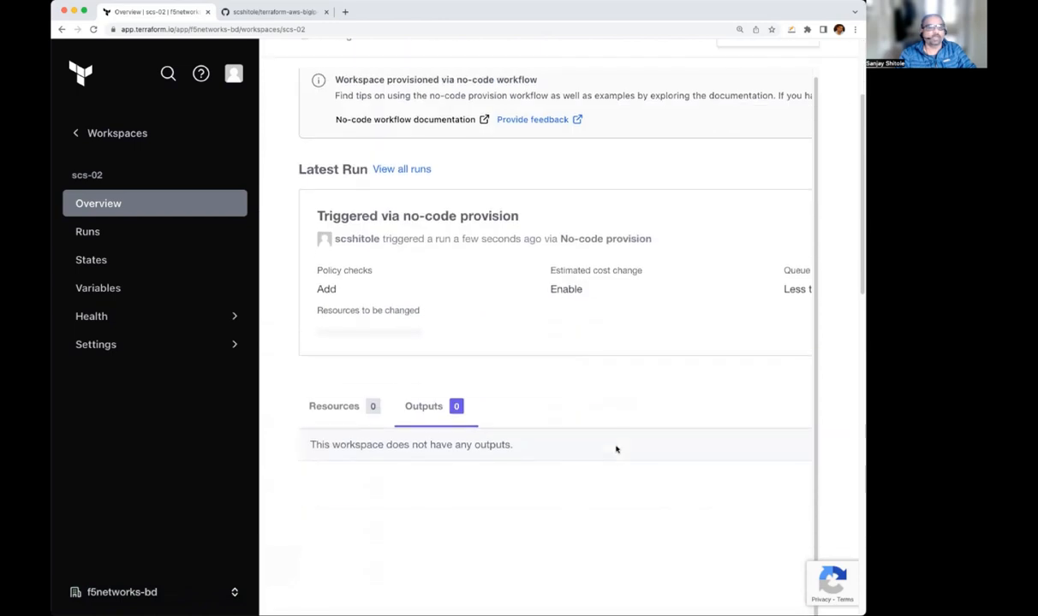
scroll(612, 448, "up", 3)
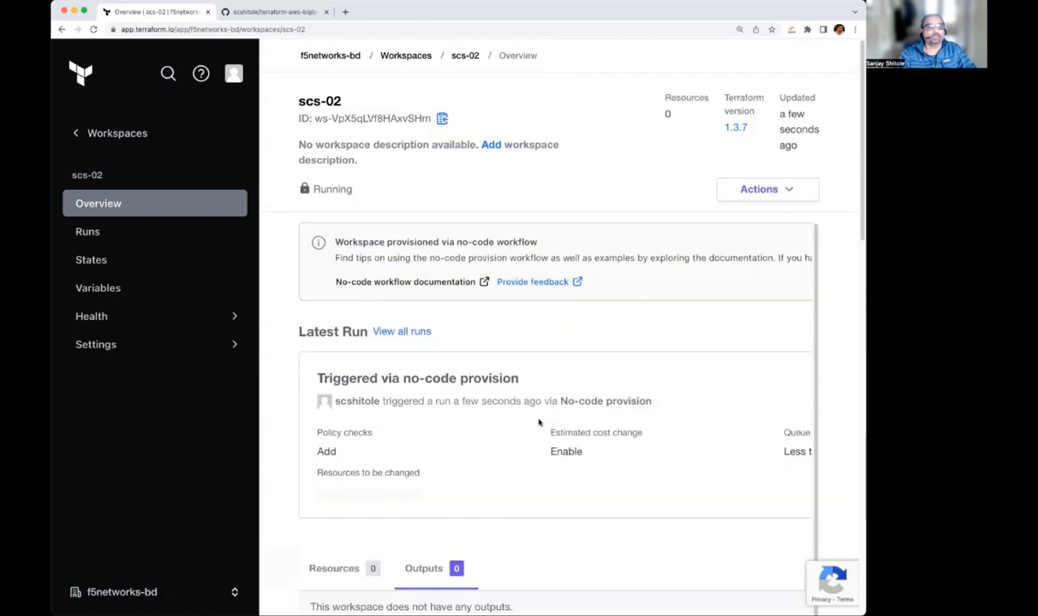
left_click(399, 333)
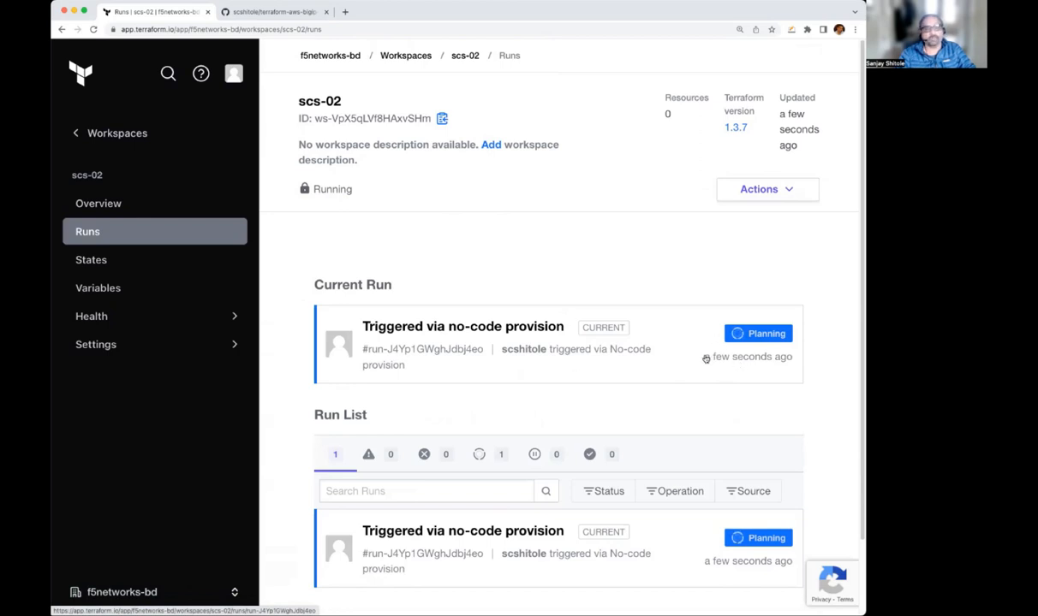
left_click(431, 355)
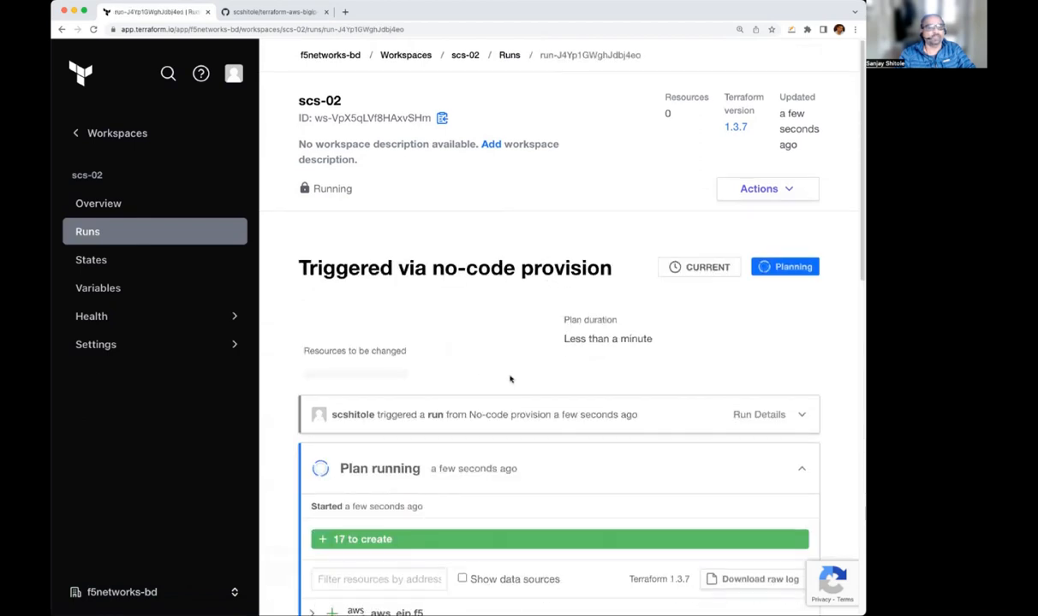
Review the resources and outputs listed in the run's plan
scroll(506, 378, "down", 3)
scroll(541, 396, "down", 3)
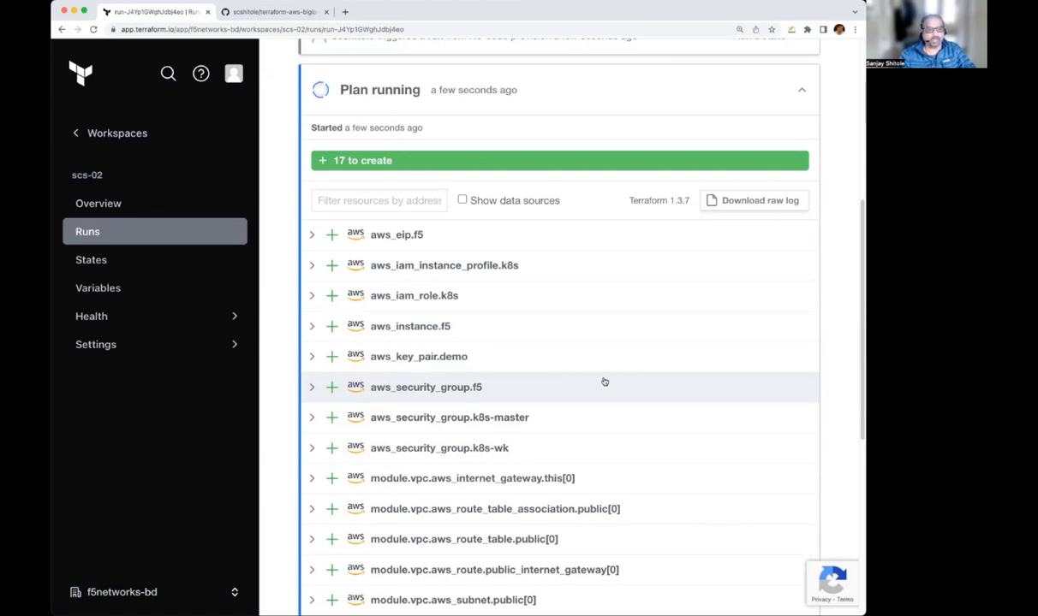
scroll(601, 383, "down", 1)
scroll(600, 382, "down", 1)
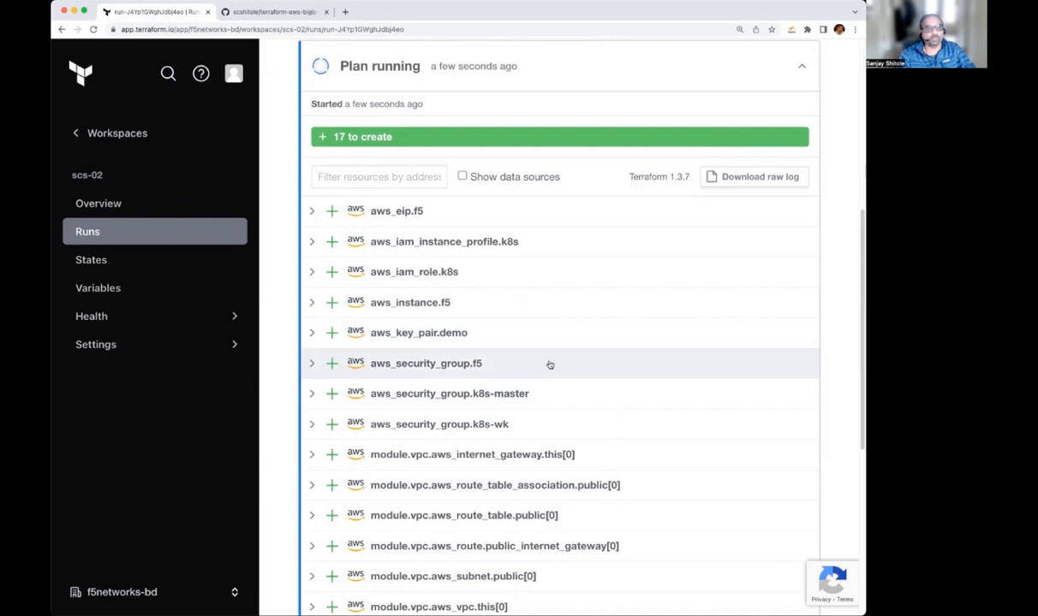
scroll(554, 364, "down", 3)
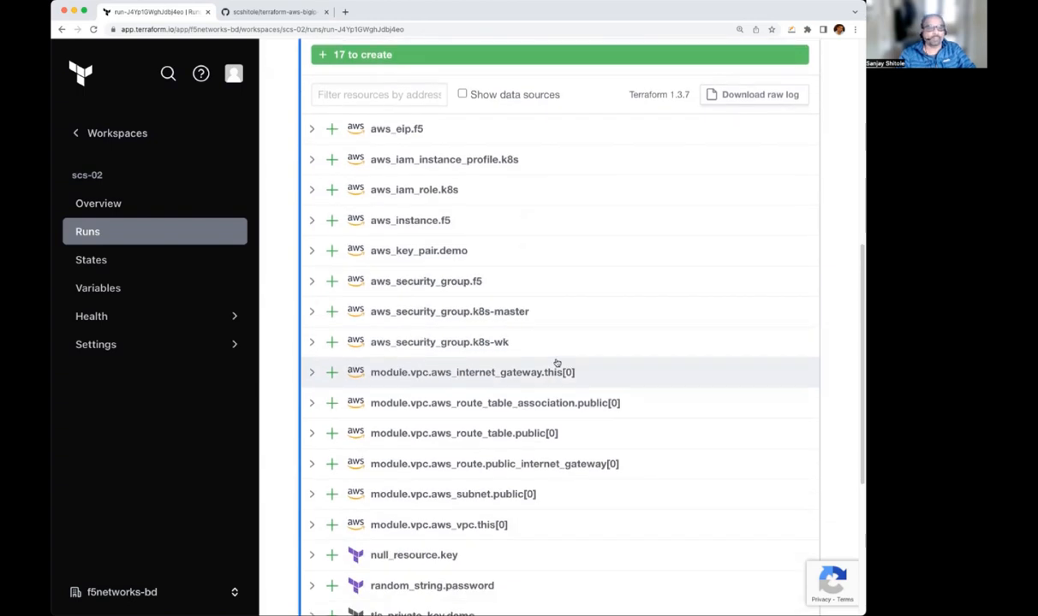
scroll(556, 364, "down", 6)
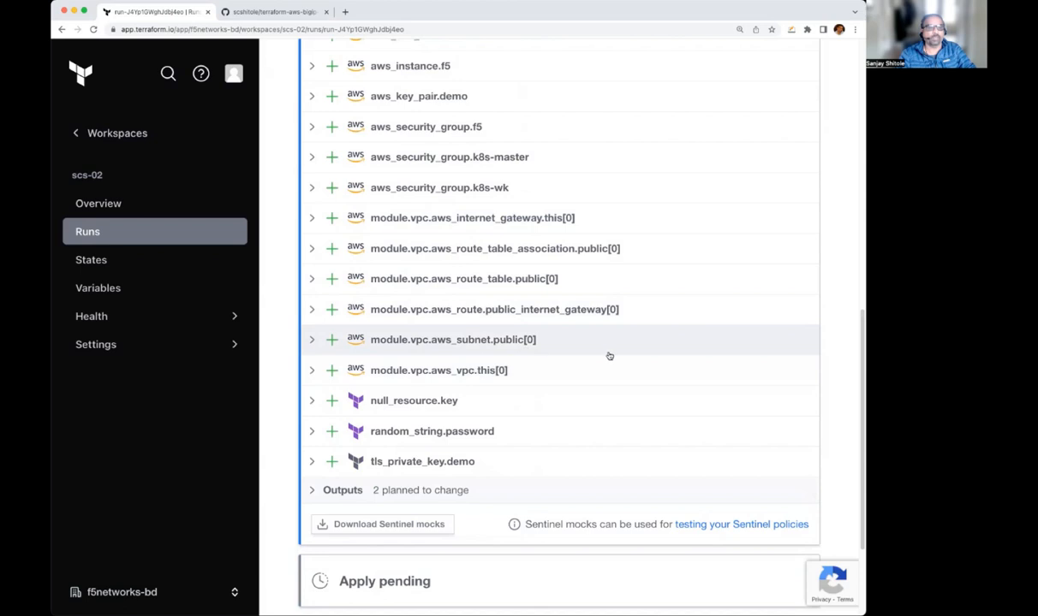
scroll(608, 356, "down", 4)
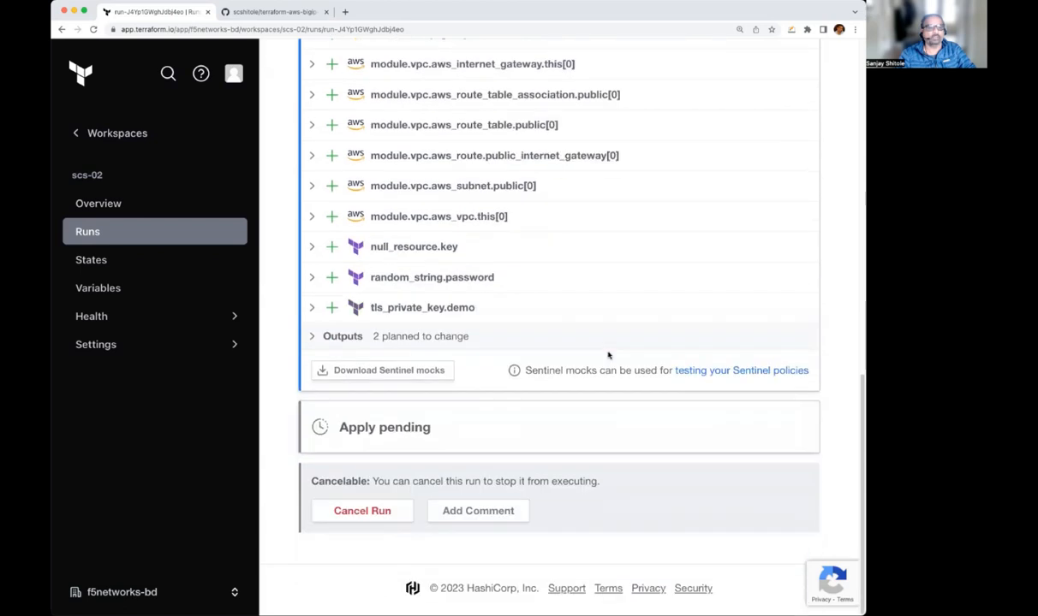
Examine the resources created by the apply and the outputs listed at its end
scroll(609, 355, "up", 18)
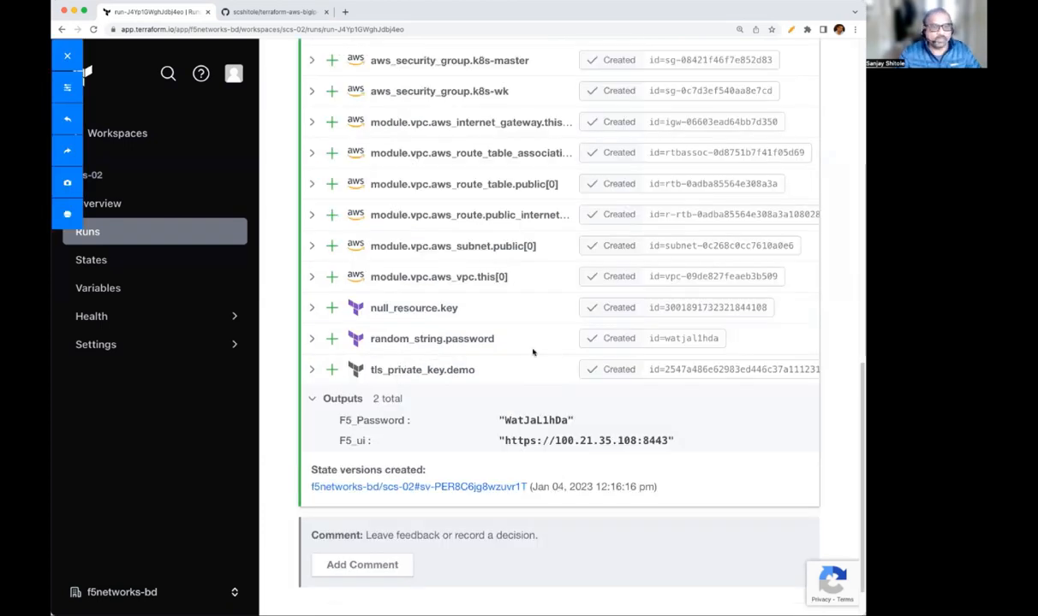
scroll(574, 351, "up", 5)
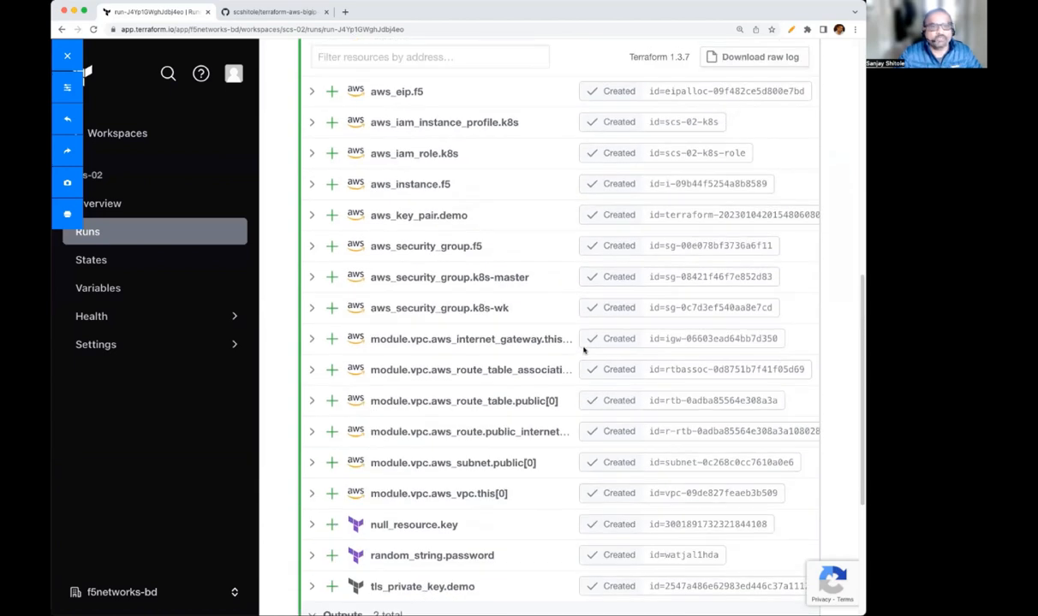
scroll(584, 349, "up", 5)
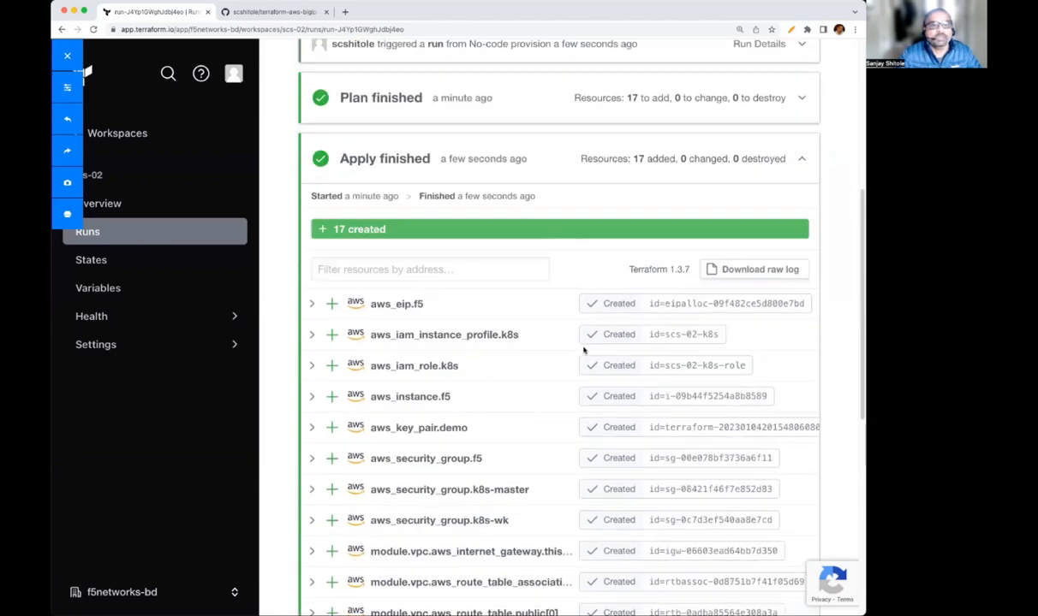
scroll(584, 349, "up", 2)
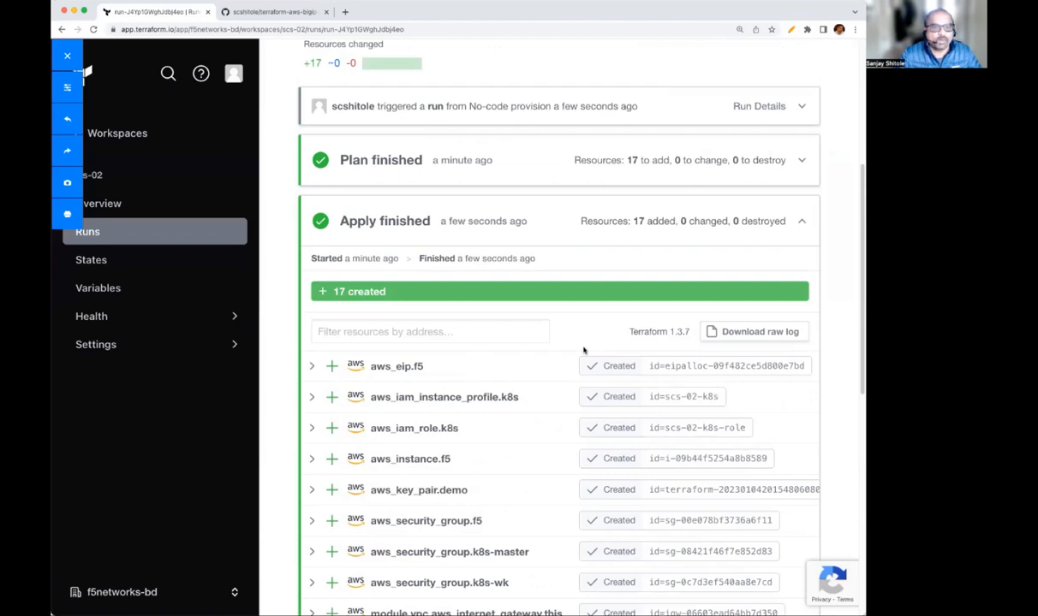
scroll(583, 349, "down", 13)
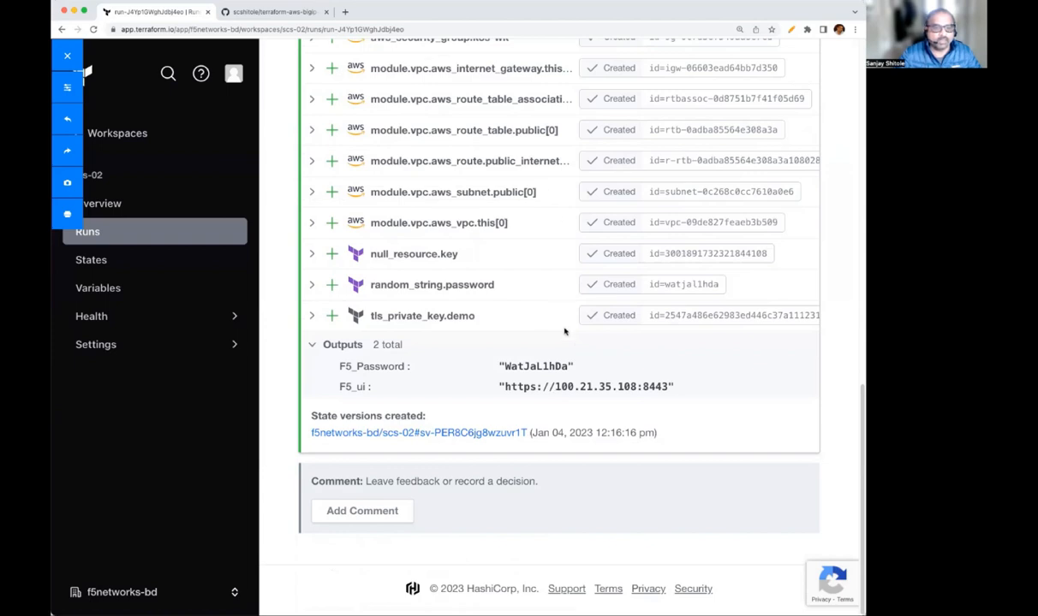
Circle the F5_Password and F5_ui output values with the page marker and close the annotation overlay
mouse_move(602, 344)
left_mouse_down()
mouse_move(488, 346)
mouse_move(552, 409)
mouse_move(691, 393)
mouse_move(664, 356)
mouse_move(599, 341)
left_mouse_up()
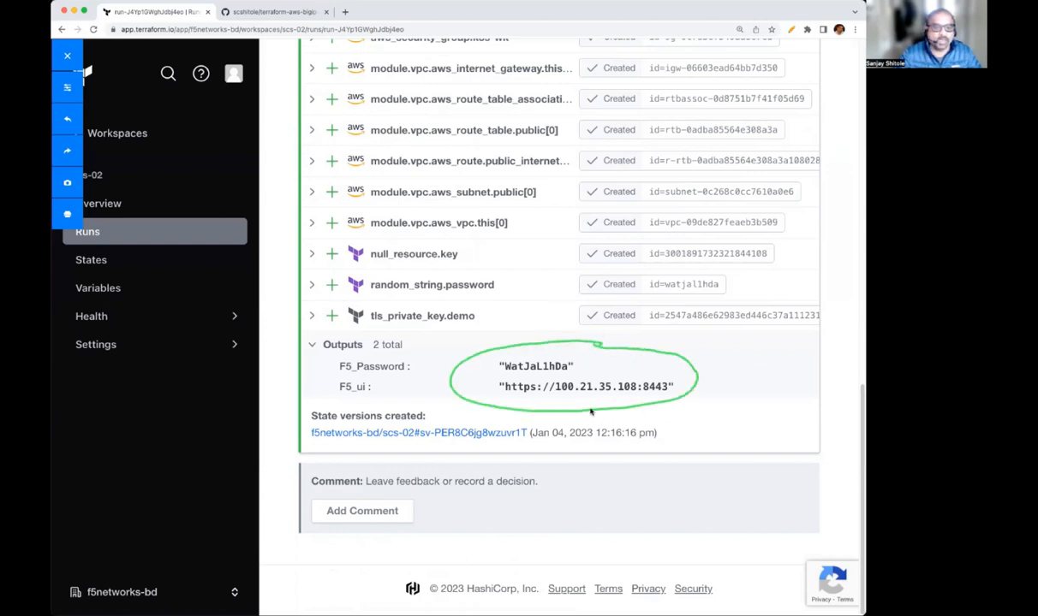
left_click_drag(552, 398, 575, 400)
left_click(70, 57)
left_click_drag(502, 387, 671, 384)
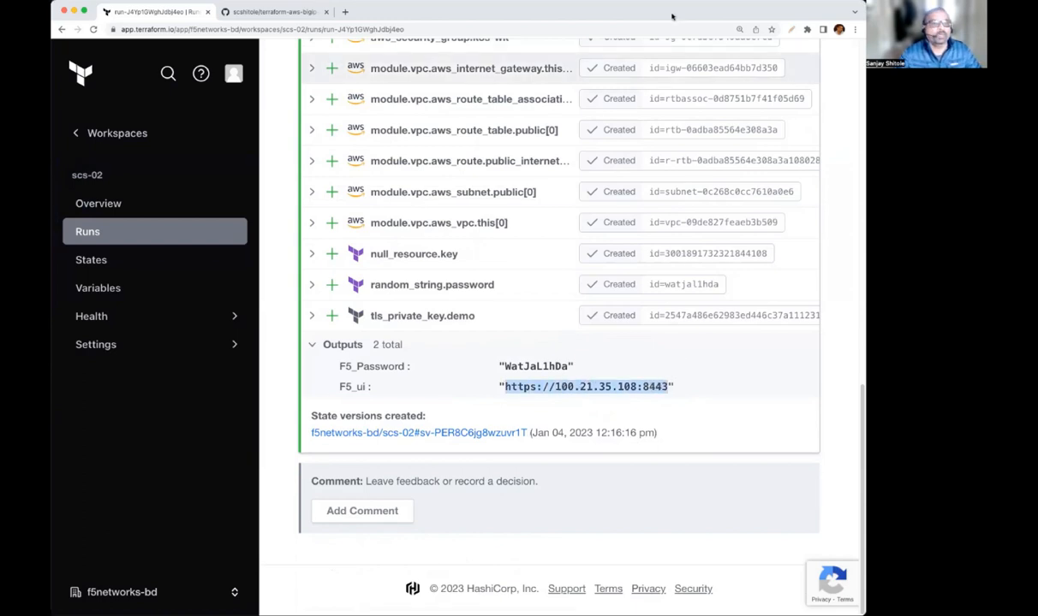
left_click(345, 12)
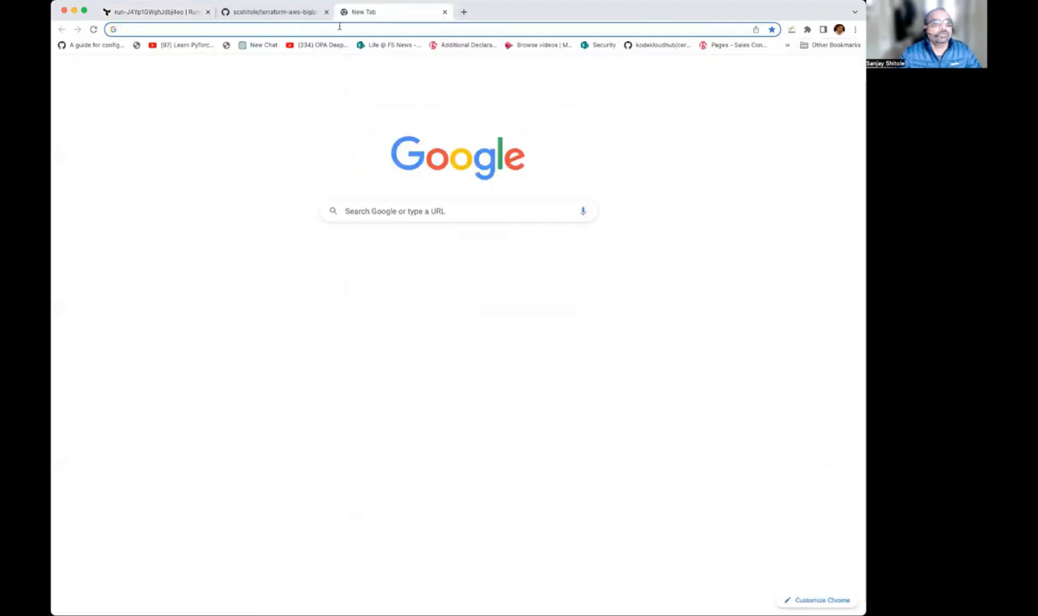
left_click(343, 28)
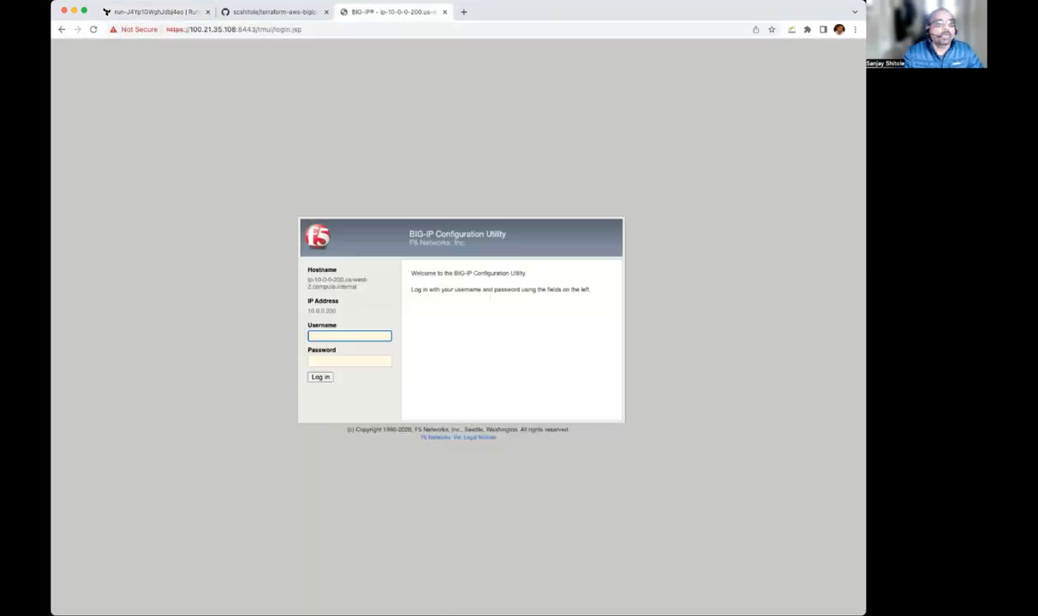
Copy the F5_Password output value from the Terraform run and log in to the BIG-IP Configuration Utility as admin with that password
left_click(266, 11)
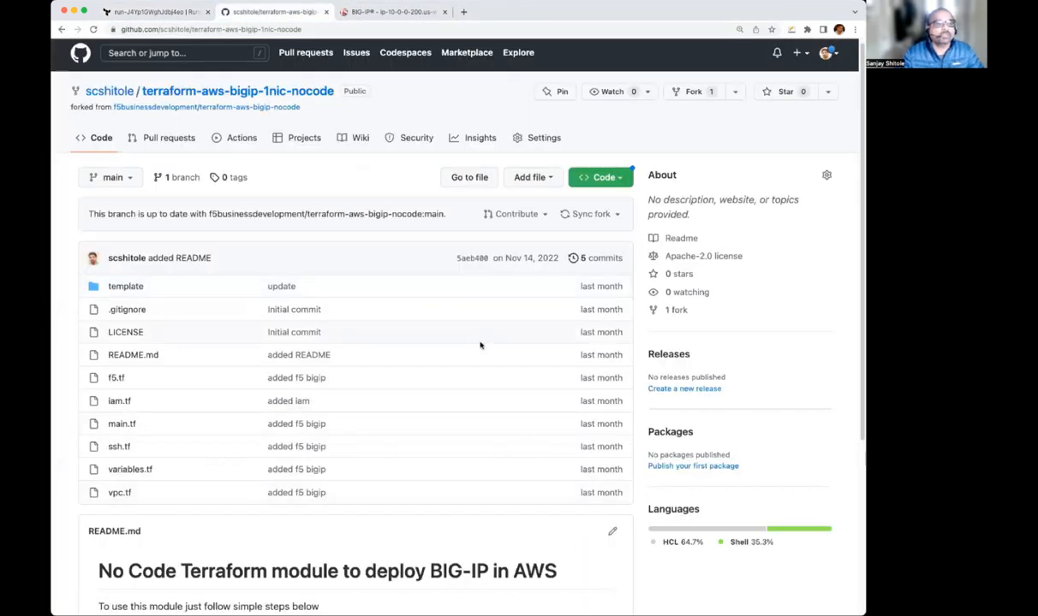
left_click(129, 12)
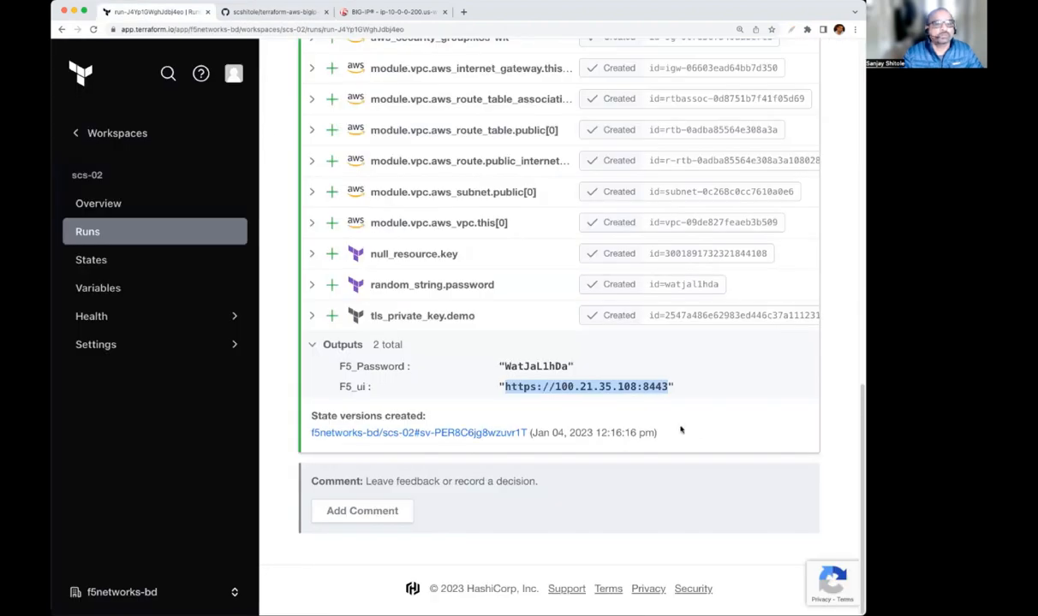
left_click_drag(503, 365, 566, 366)
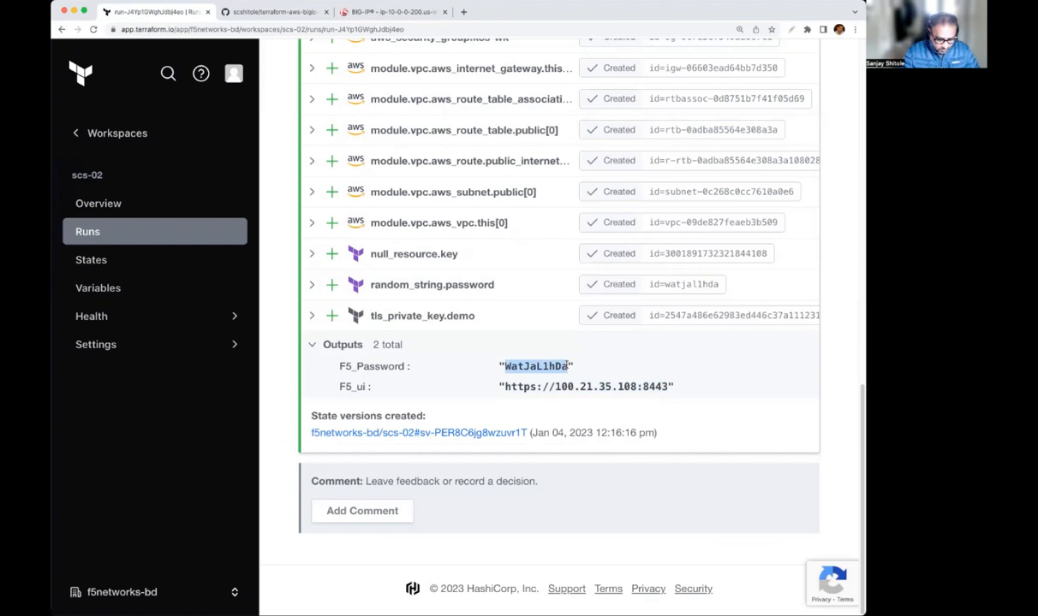
left_click(412, 16)
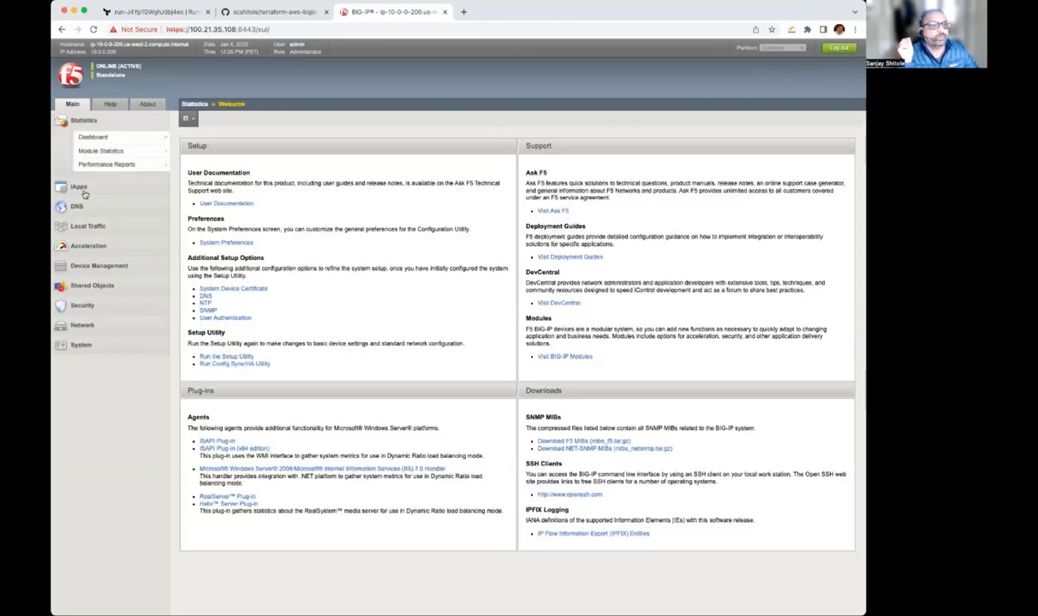
Check the packages installed under iApps Package Management LX and the Local Traffic virtual server list
left_click(81, 187)
left_click(111, 184)
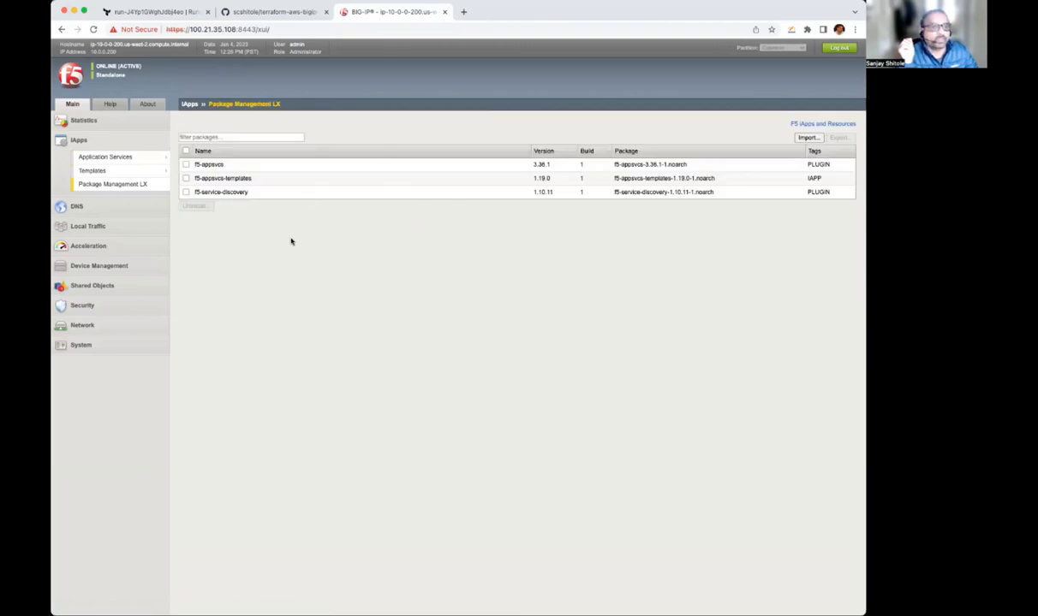
left_click(95, 227)
left_click(109, 210)
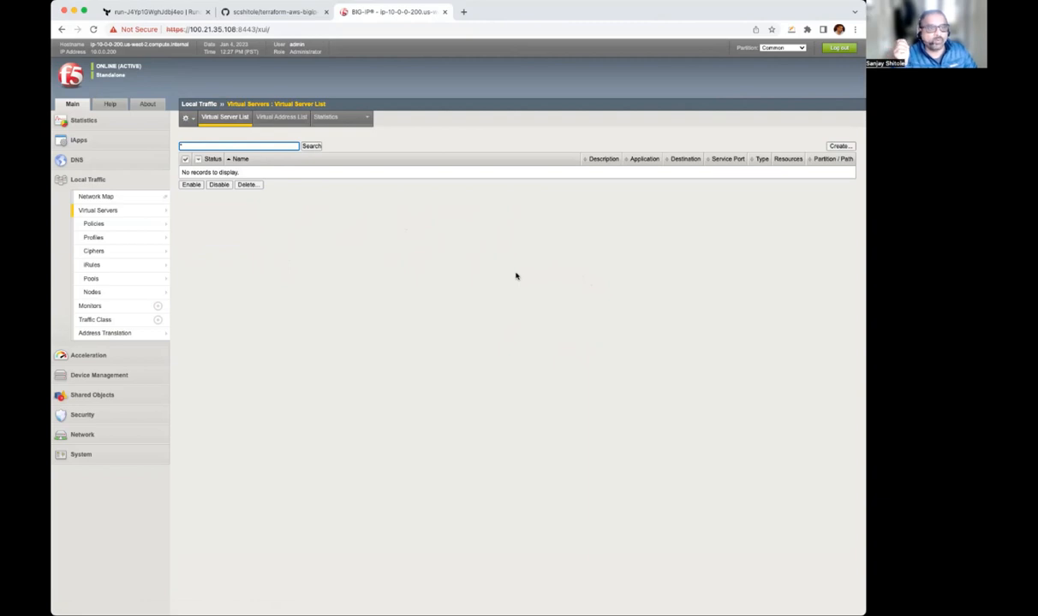
Switch back to Terraform Cloud, review the finished apply of the no-code run, and return to the scs-02 workspace's list of runs
left_click(146, 12)
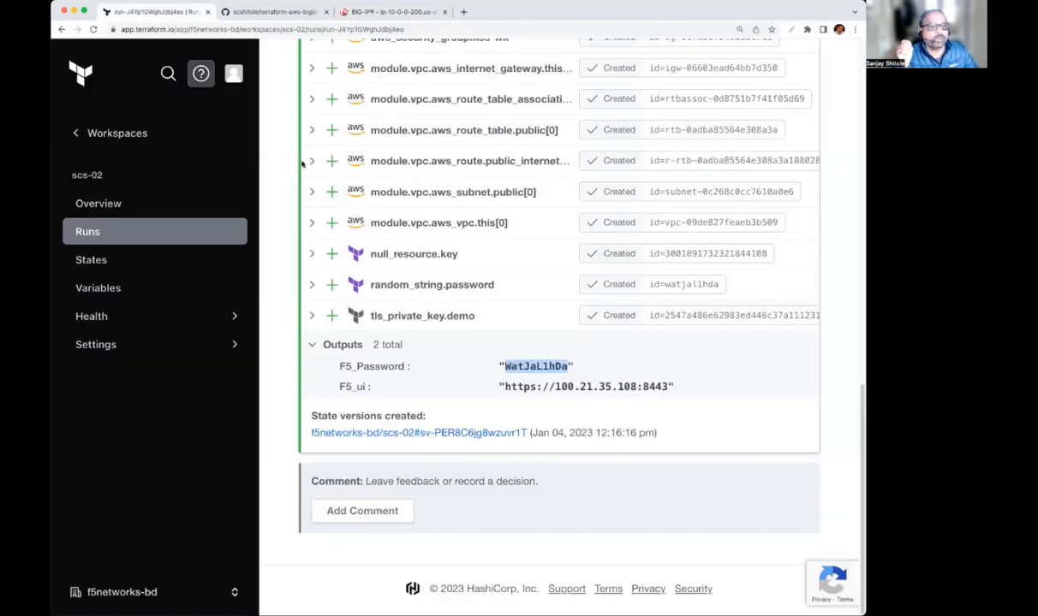
scroll(613, 389, "up", 10)
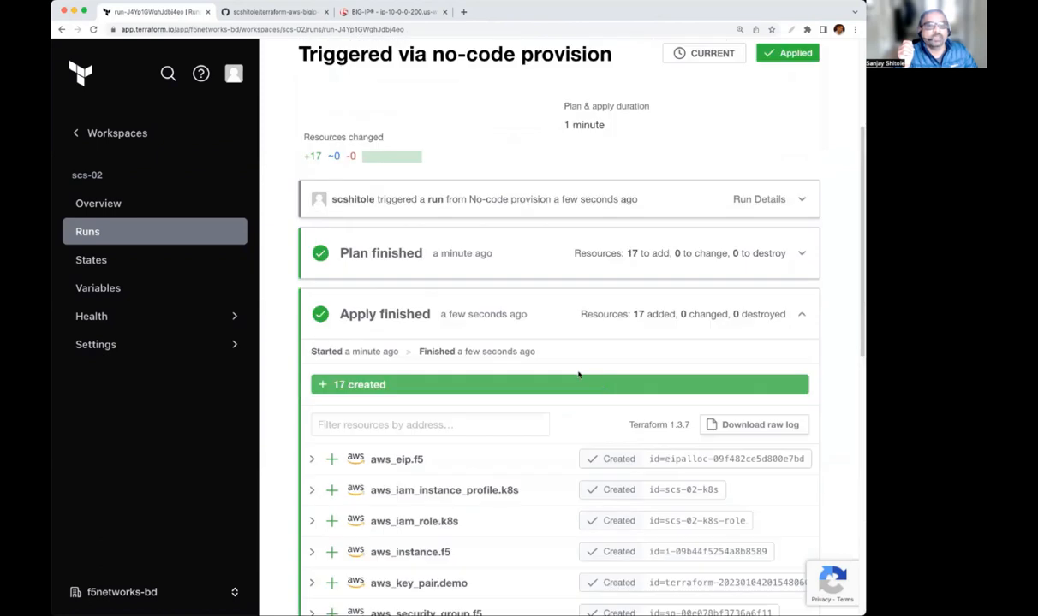
scroll(577, 374, "down", 1)
scroll(577, 373, "up", 1)
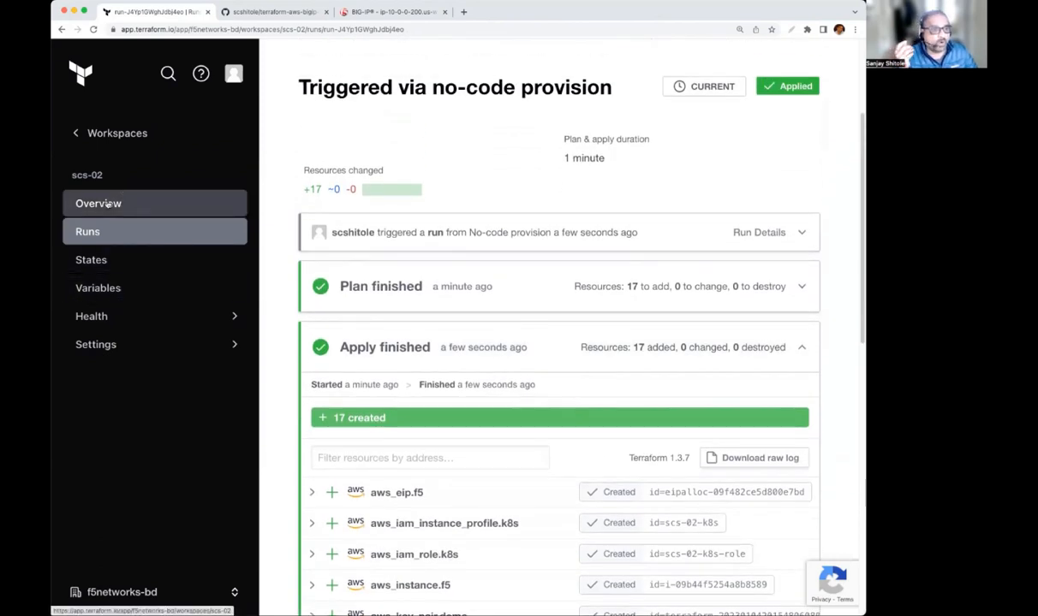
left_click(95, 232)
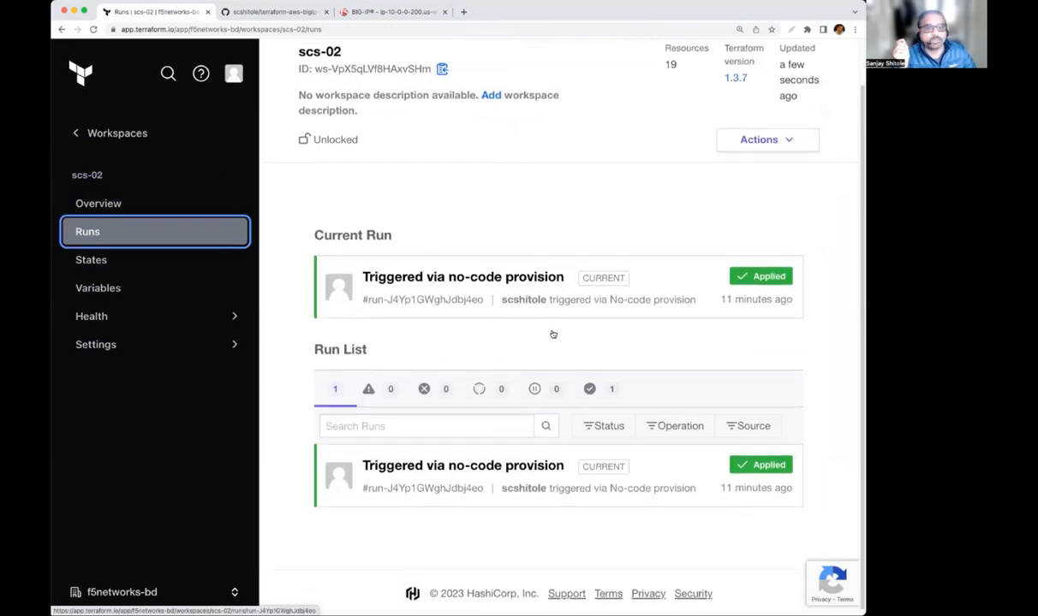